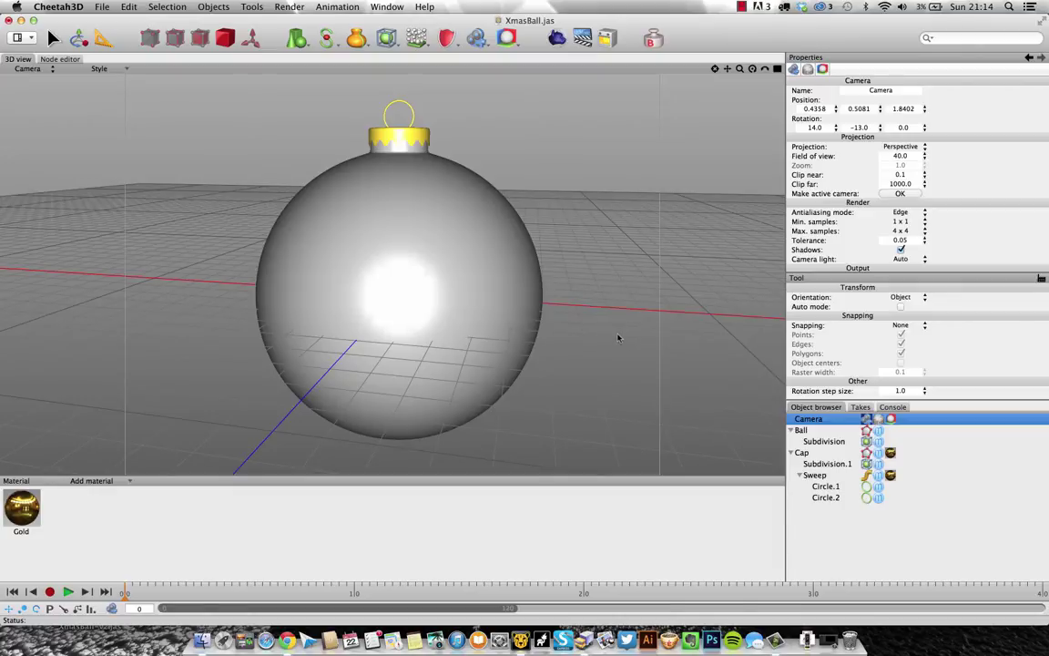
# Select the camera to inspect its radiosity tag settings for ambient occlusion.
pyautogui.click(891, 420)
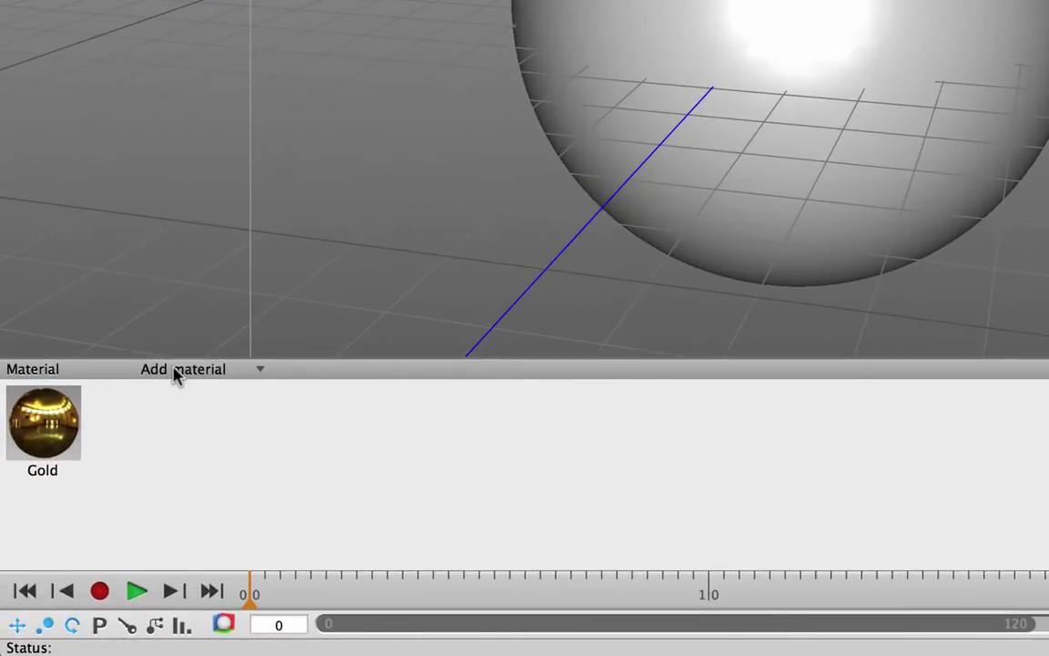
# Add a plain Material, drag it onto the Ball, and show its node graph.
pyautogui.click(176, 375)
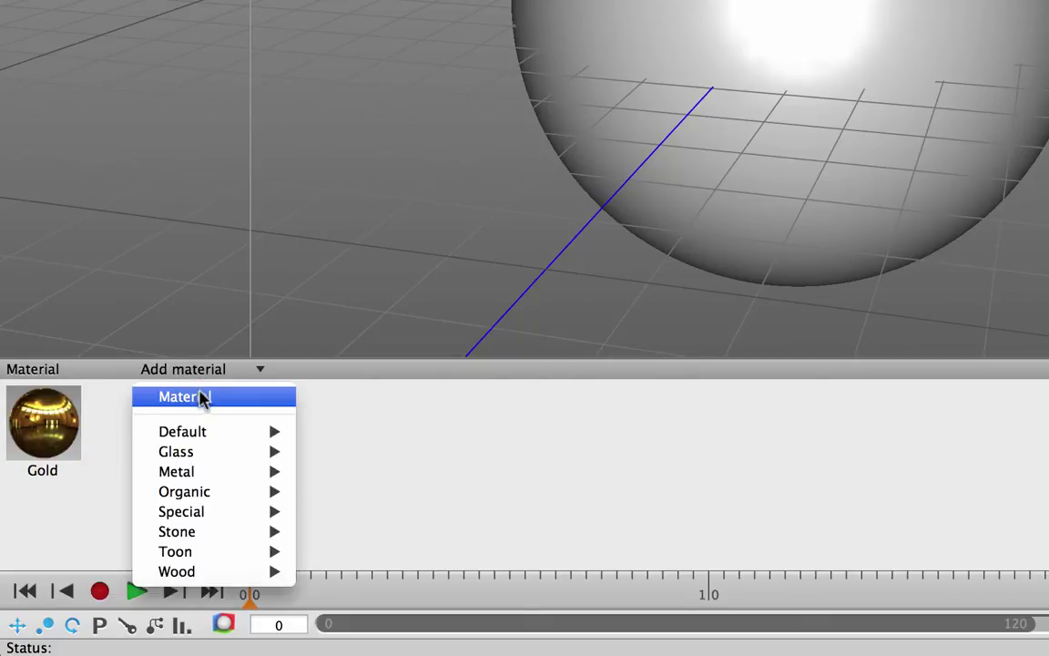
pyautogui.click(202, 398)
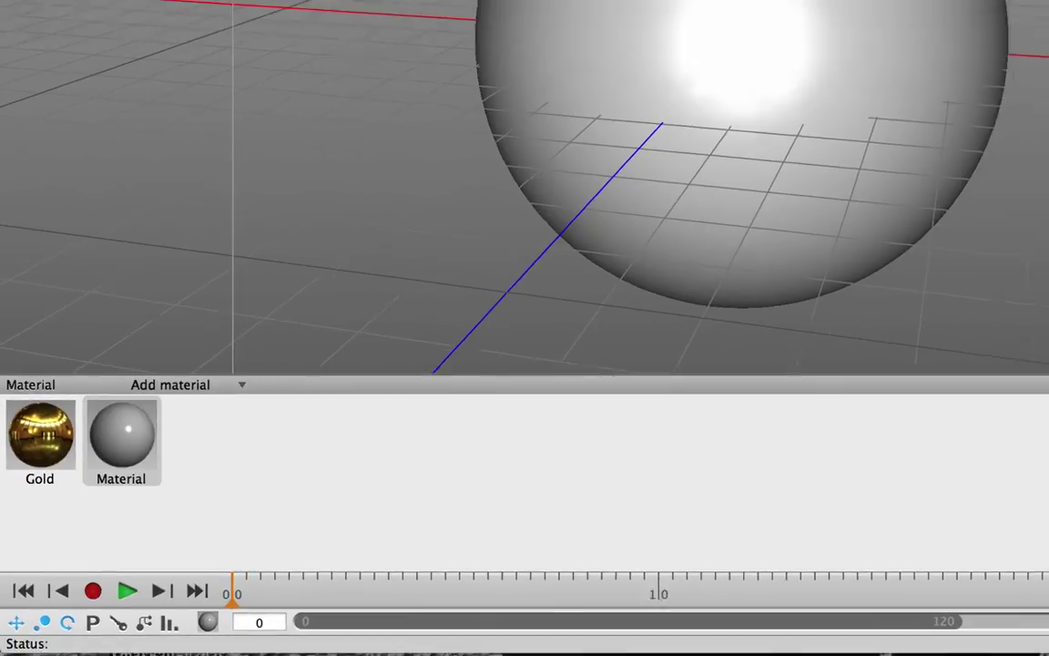
pyautogui.click(71, 516)
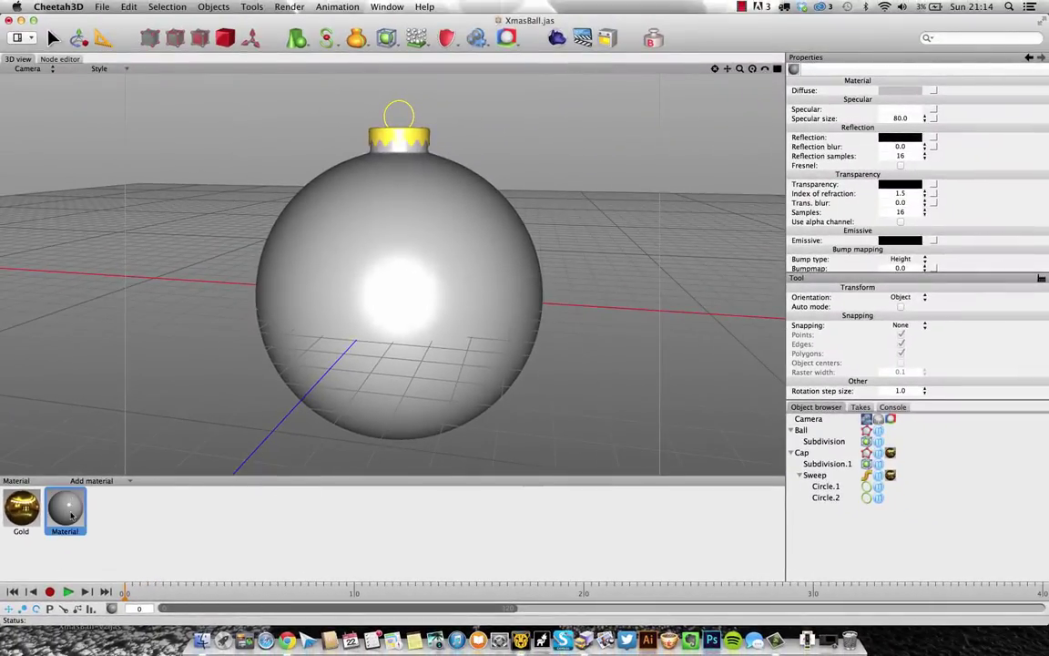
pyautogui.moveTo(72, 516); pyautogui.dragTo(468, 251)
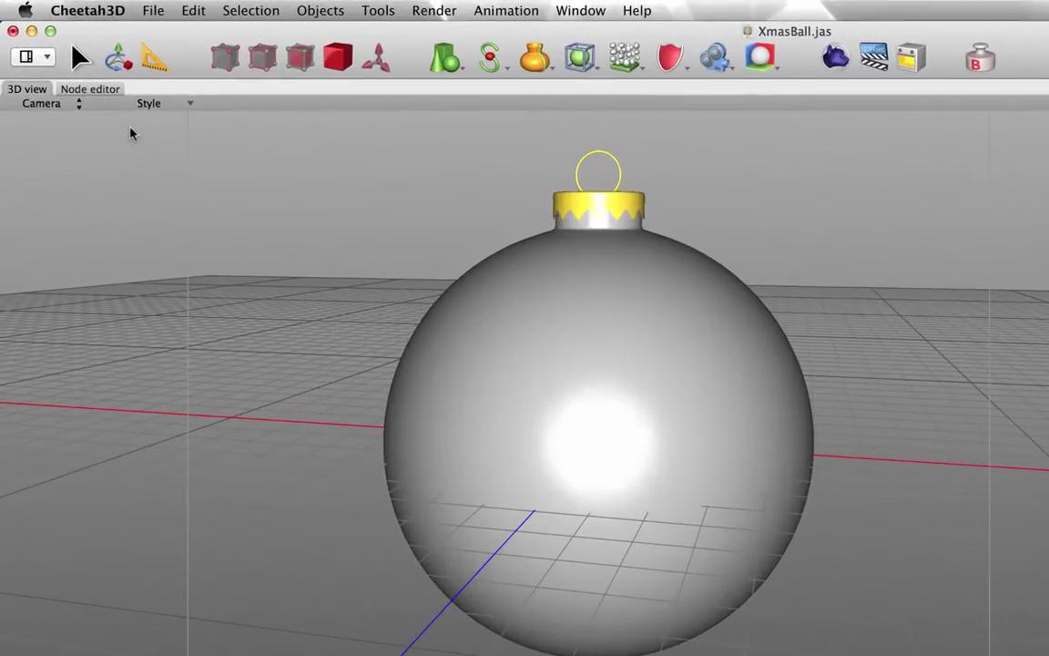
pyautogui.click(95, 90)
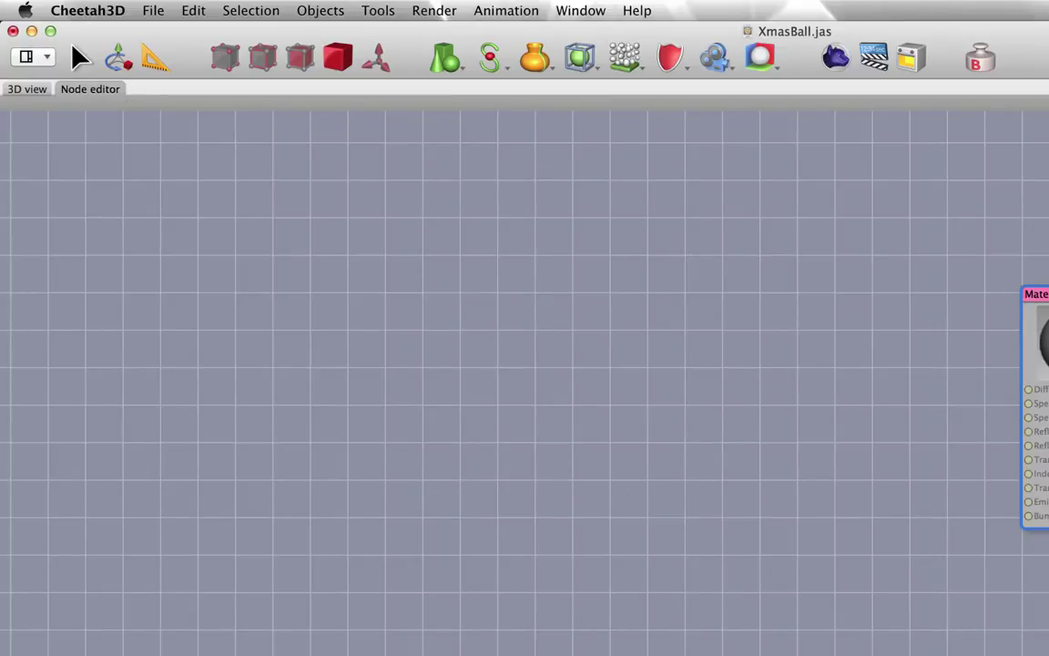
# Move the lone Material node toward the centre of the node editor grid.
pyautogui.moveTo(1038, 295); pyautogui.dragTo(784, 295)
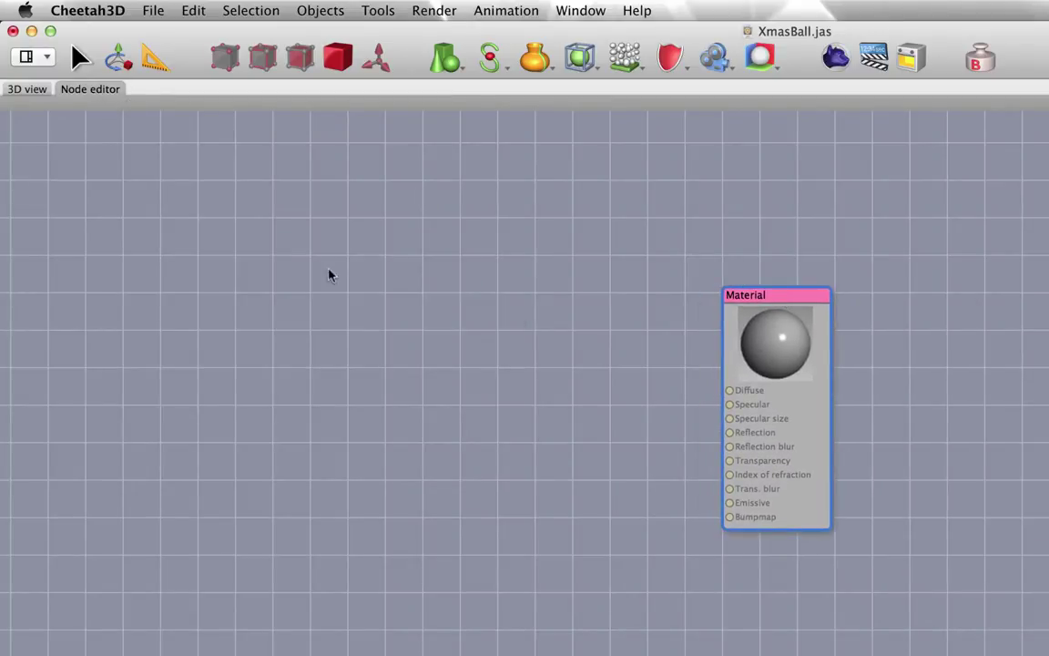
pyautogui.click(27, 88)
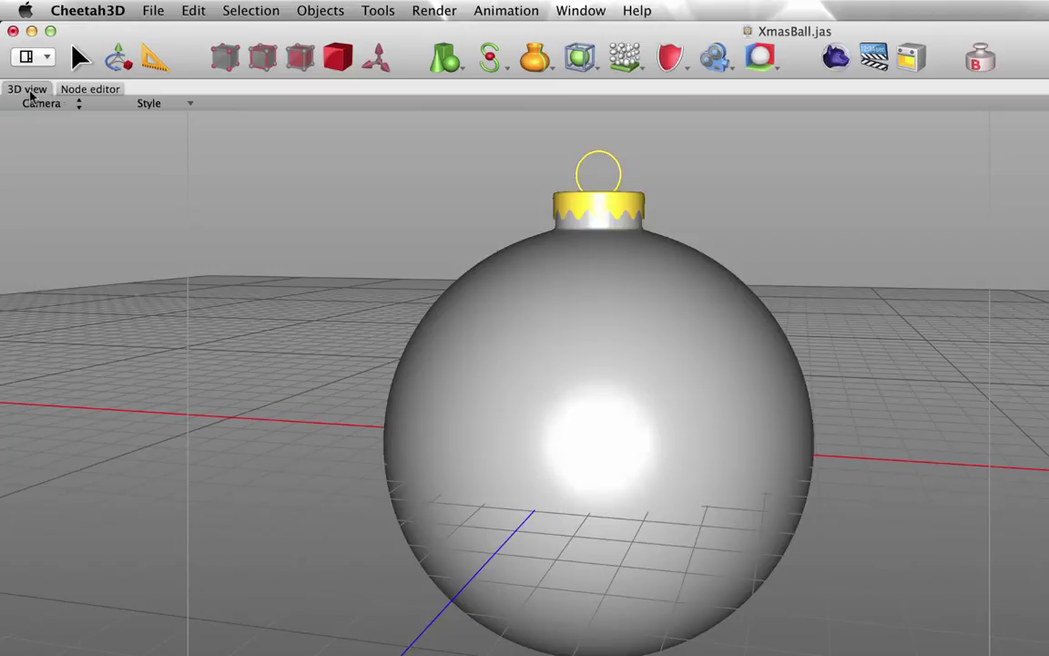
pyautogui.click(91, 91)
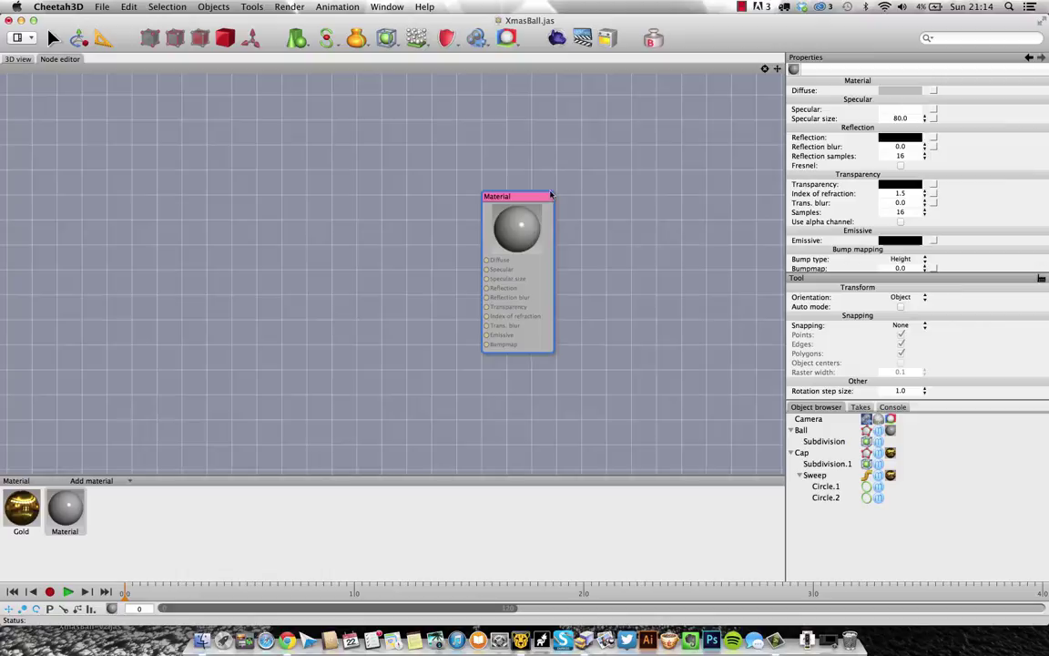
pyautogui.click(742, 6)
pyautogui.press('Escape')
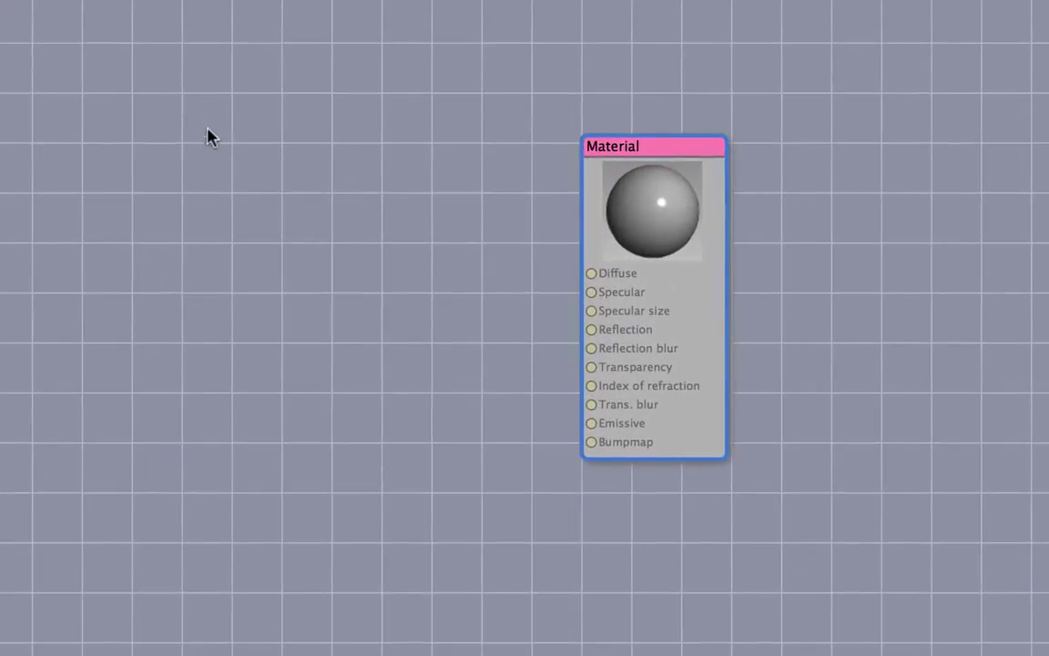
# Add a Noise texture node beside the Material and wire its Color output into Bumpmap.
pyautogui.rightClick(206, 142)
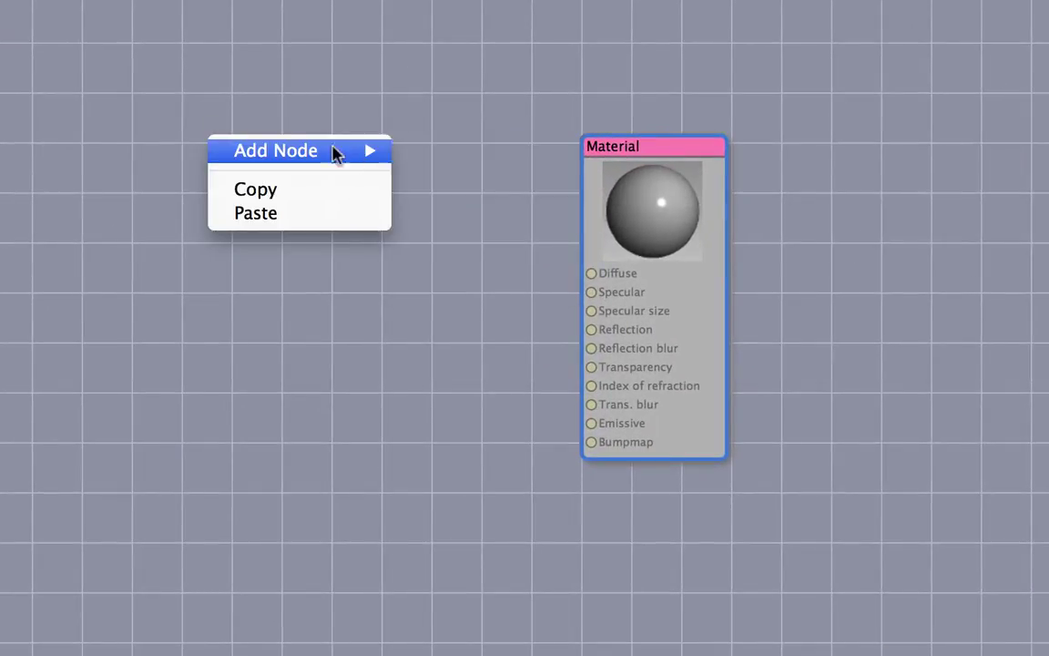
pyautogui.click(286, 131)
pyautogui.rightClick(283, 227)
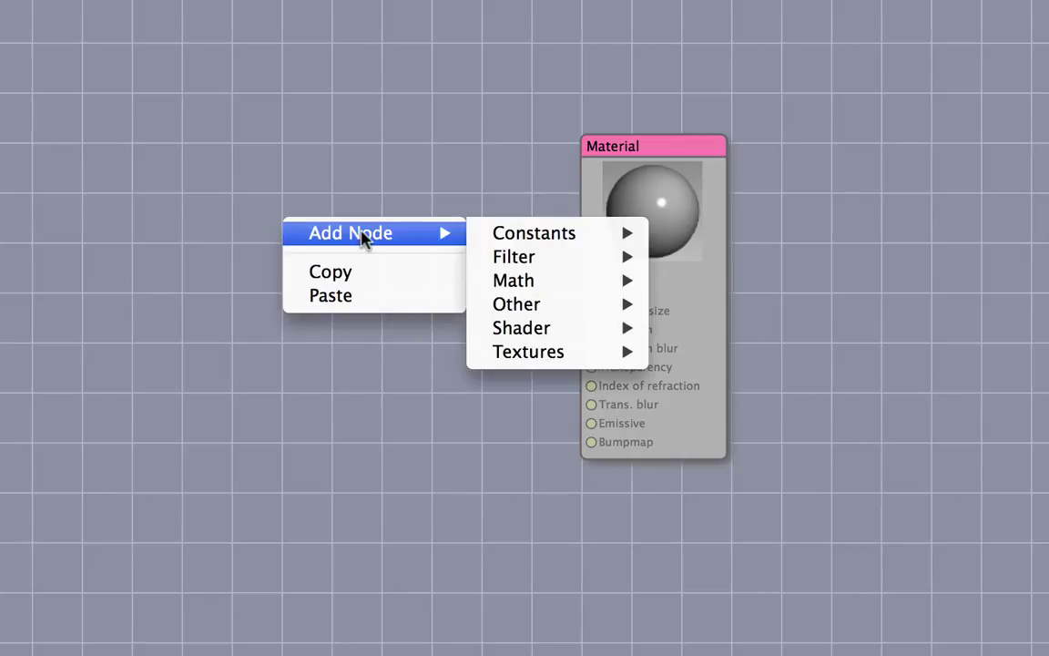
pyautogui.moveTo(529, 352)
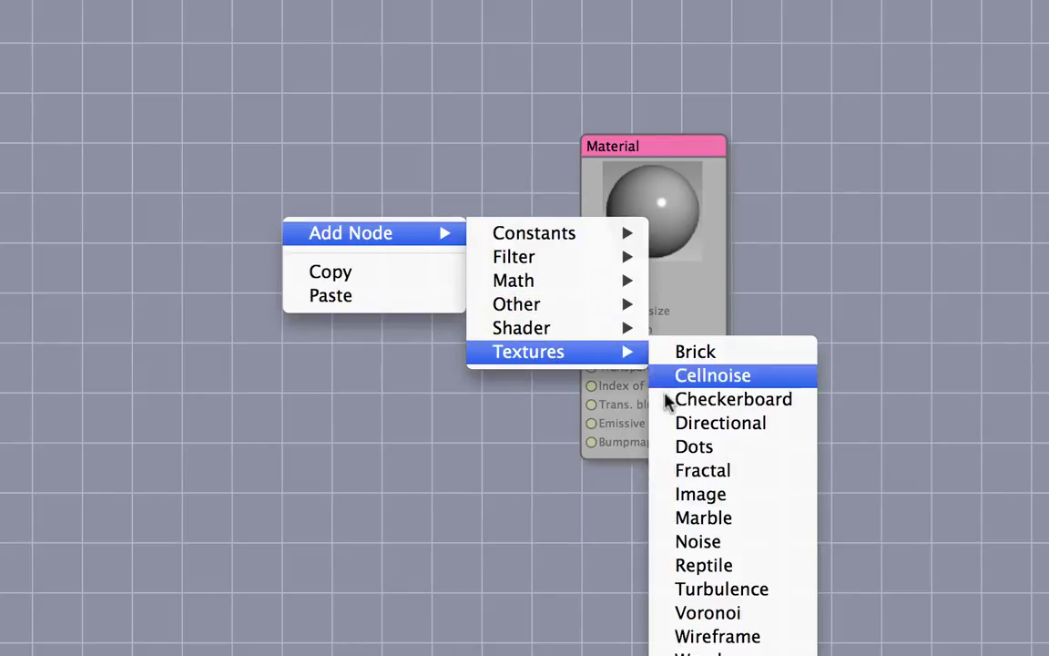
pyautogui.click(720, 543)
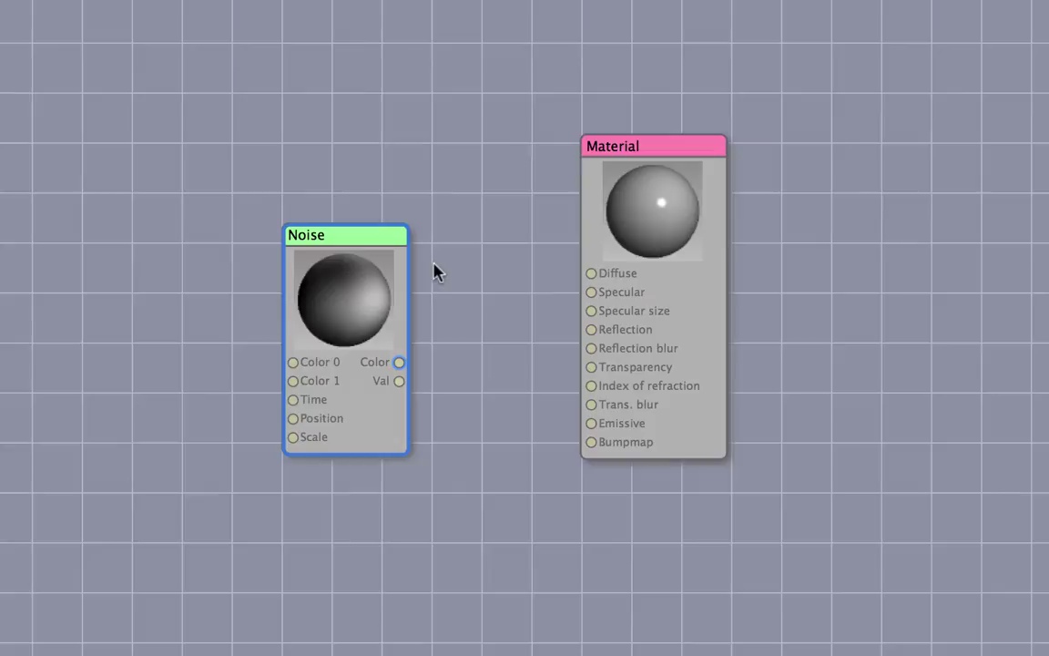
pyautogui.moveTo(356, 237); pyautogui.dragTo(270, 239)
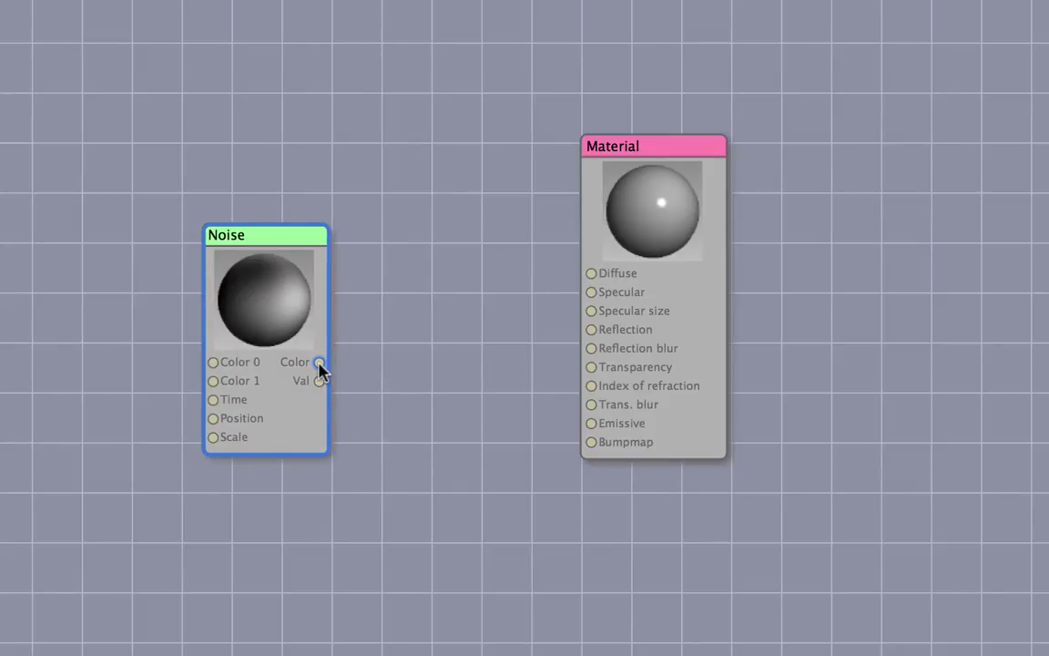
pyautogui.moveTo(319, 363); pyautogui.dragTo(590, 444)
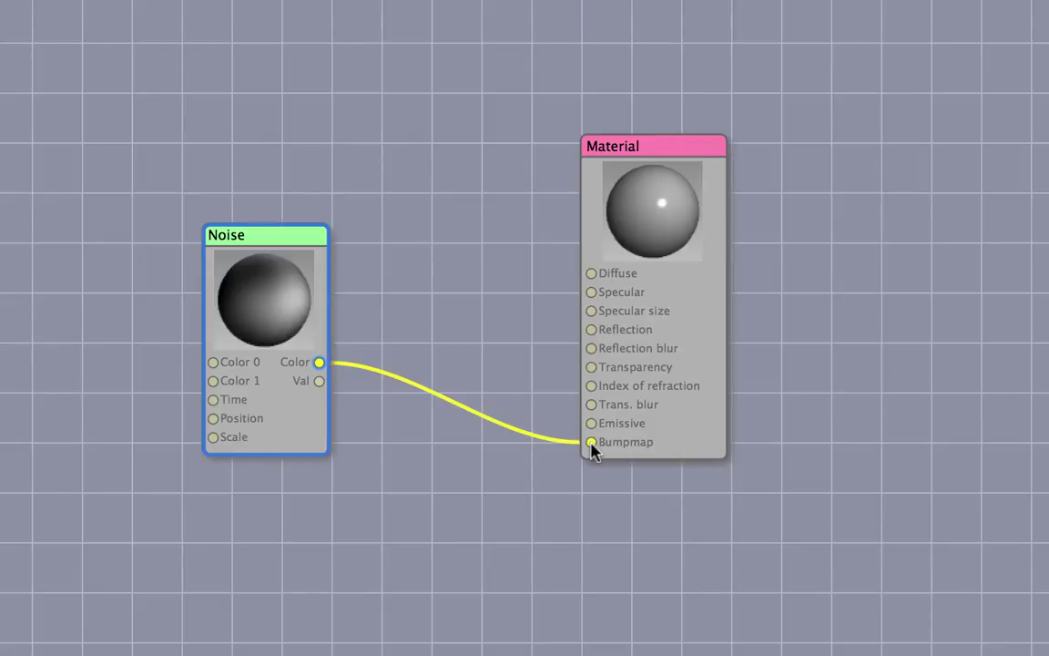
pyautogui.moveTo(305, 239); pyautogui.dragTo(282, 270)
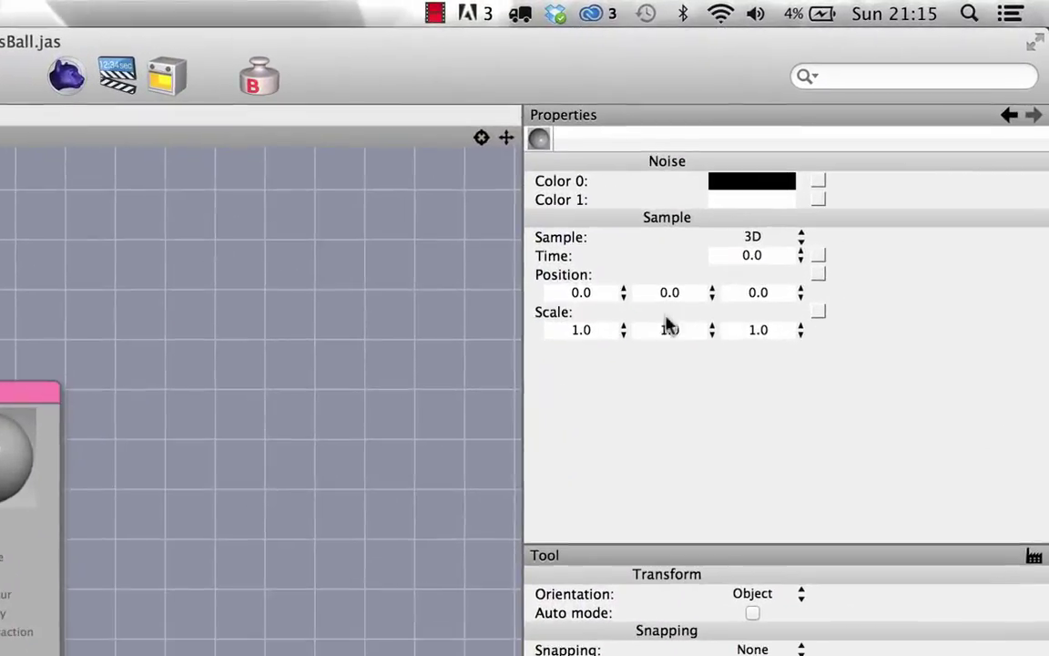
# Set the Noise scale to 50 on X, Y and Z and render a preview.
pyautogui.click(826, 167)
pyautogui.doubleClick(604, 335)
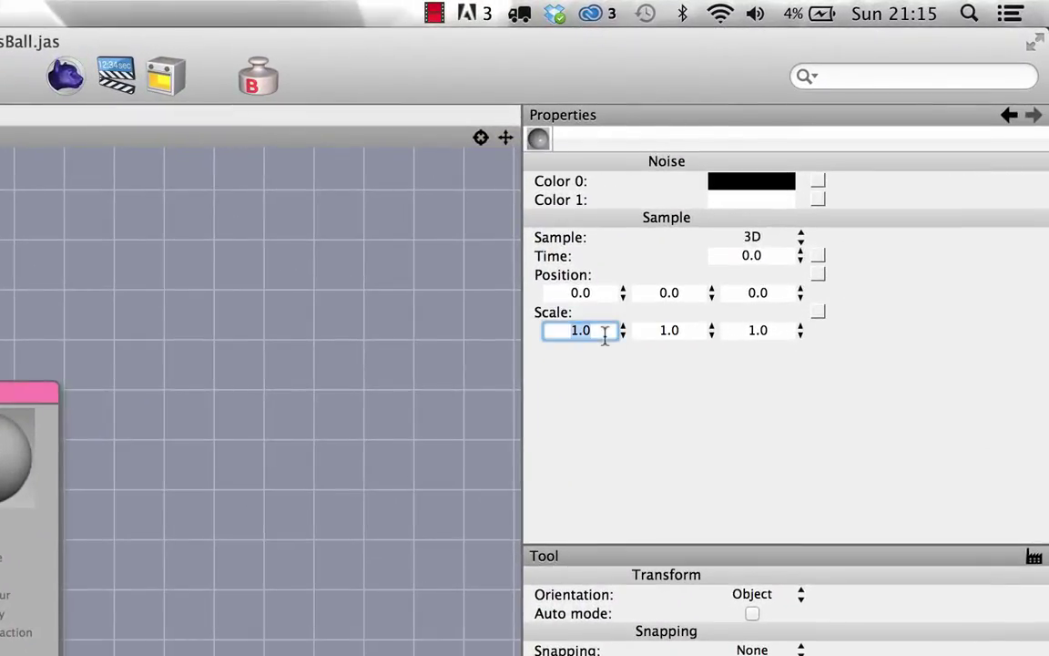
pyautogui.write('50')
pyautogui.press('Tab')
pyautogui.write('50')
pyautogui.press('Tab')
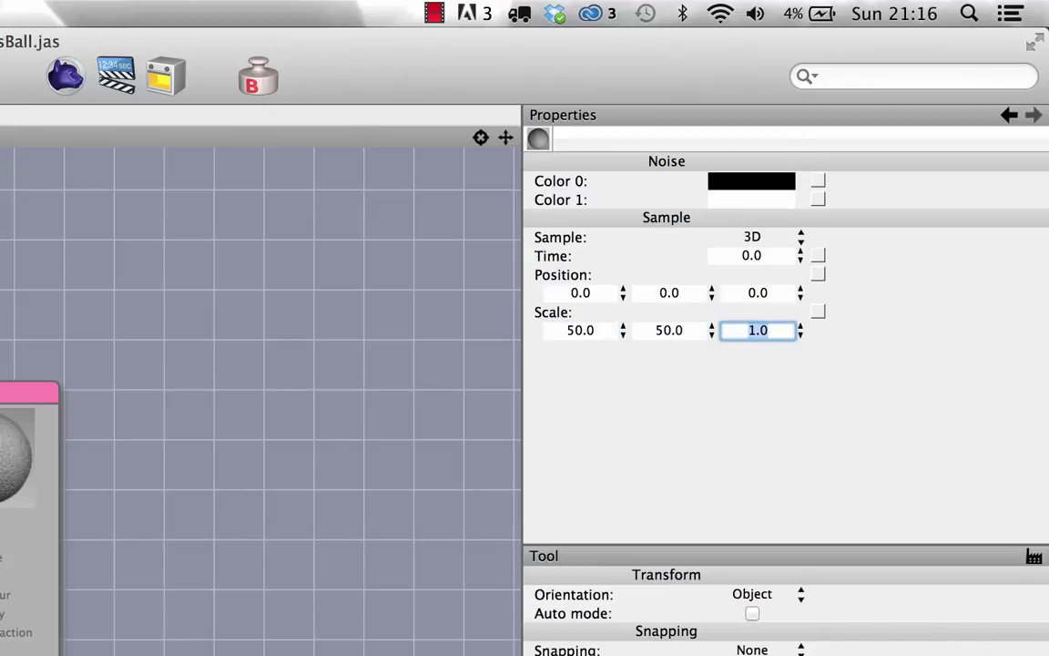
pyautogui.write('50')
pyautogui.press('Tab')
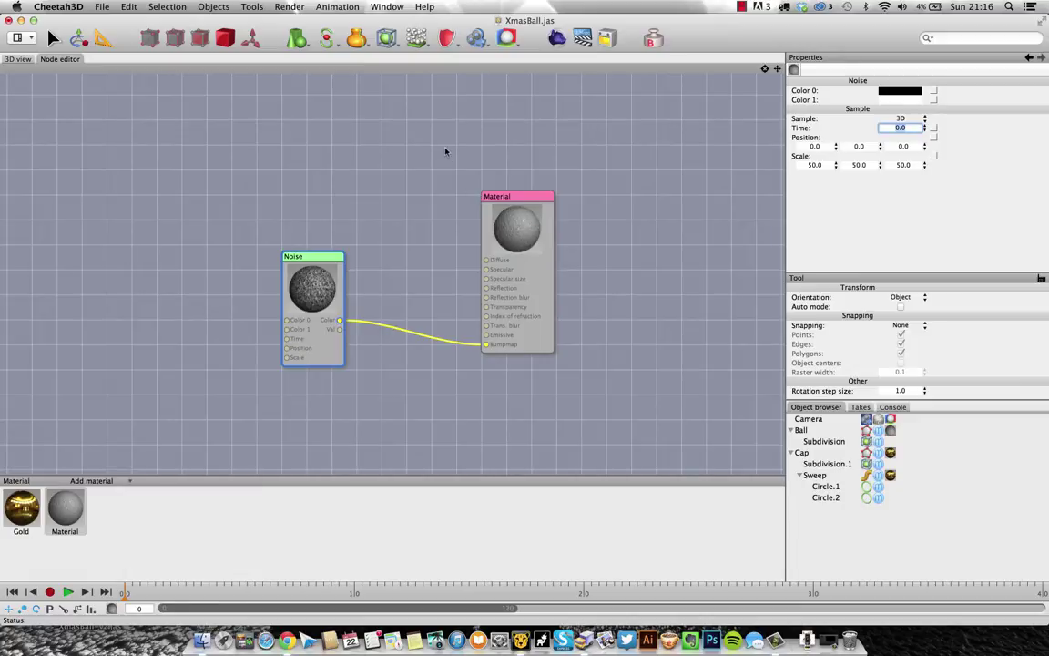
pyautogui.click(507, 38)
# Change the Noise scale to 100 on all axes and render again.
pyautogui.click(825, 165)
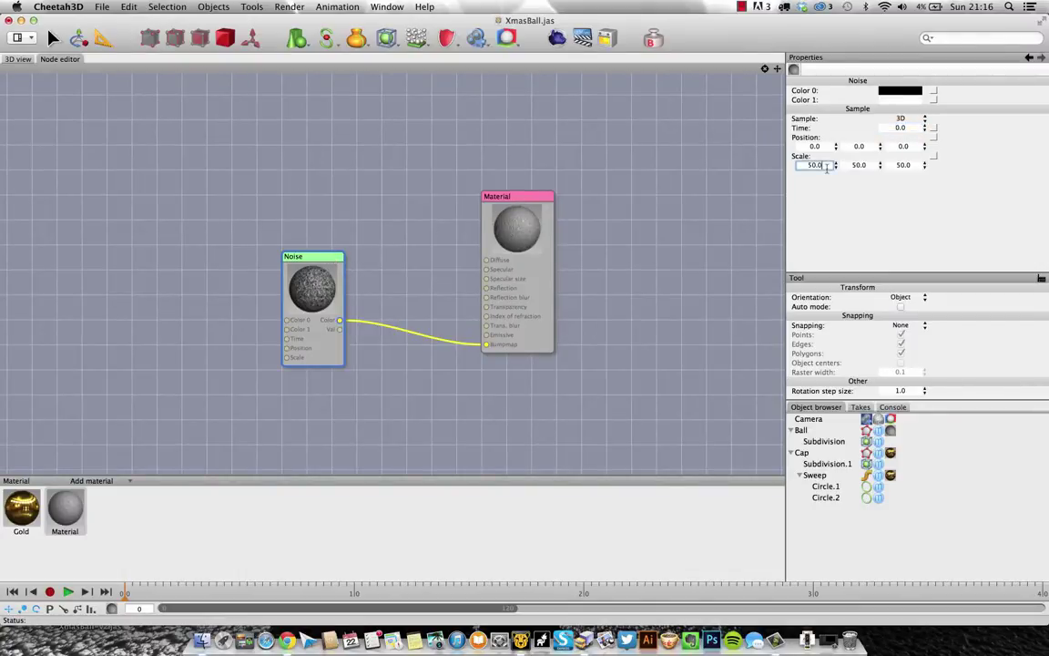
pyautogui.write('100')
pyautogui.press('Tab')
pyautogui.write('10')
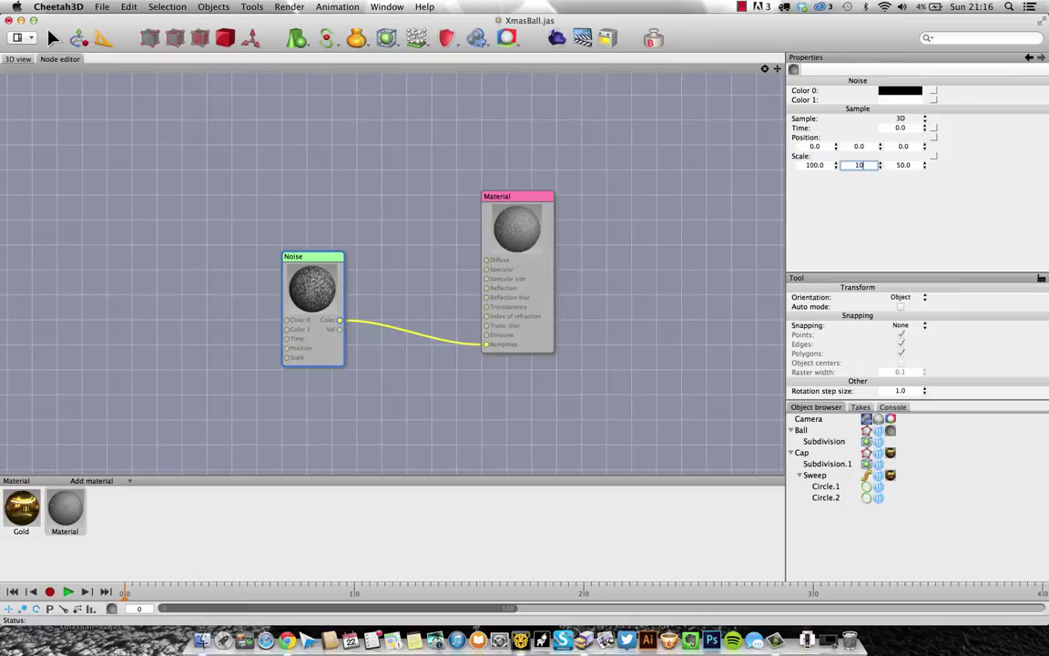
pyautogui.write('0')
pyautogui.press('Tab')
pyautogui.write('100')
pyautogui.press('Tab')
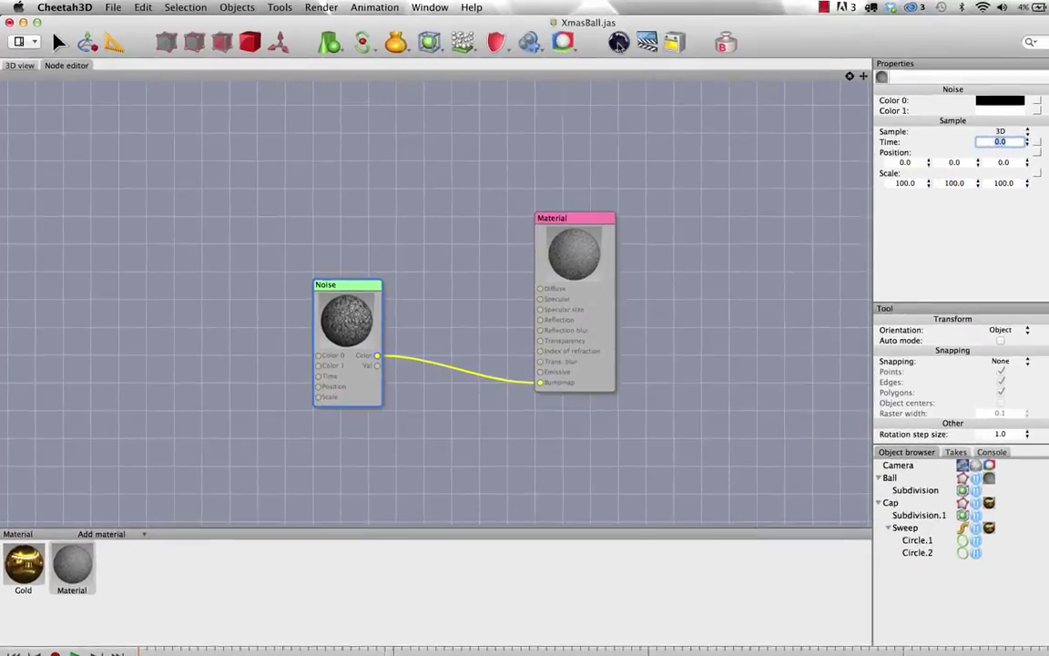
pyautogui.click(558, 38)
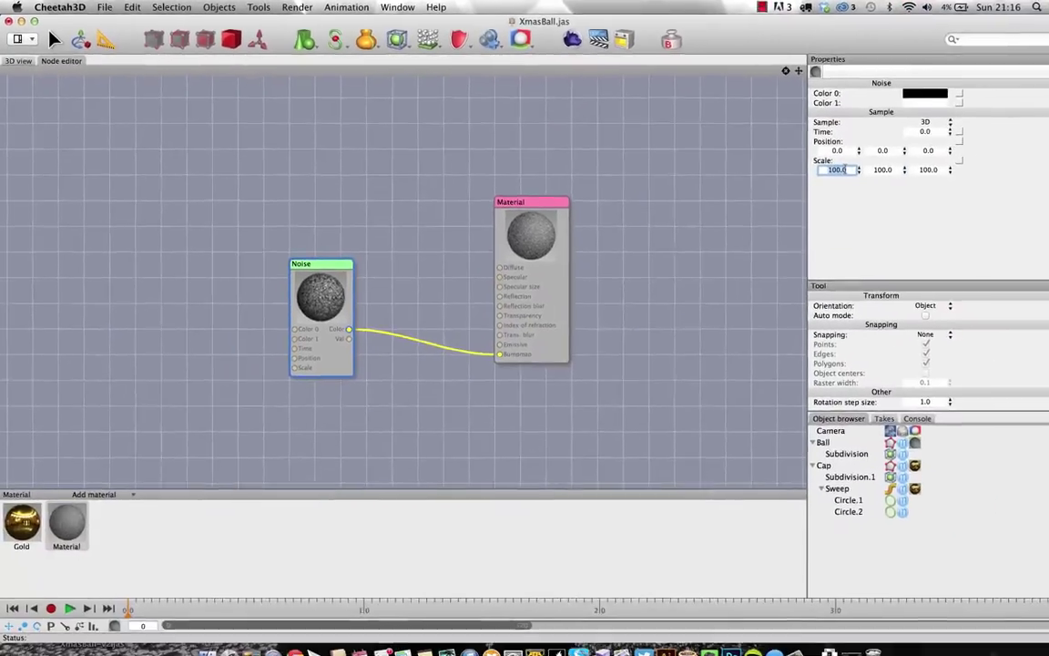
# Enter 200 in all three Noise Scale fields.
pyautogui.write('200')
pyautogui.press('Tab')
pyautogui.write('20')
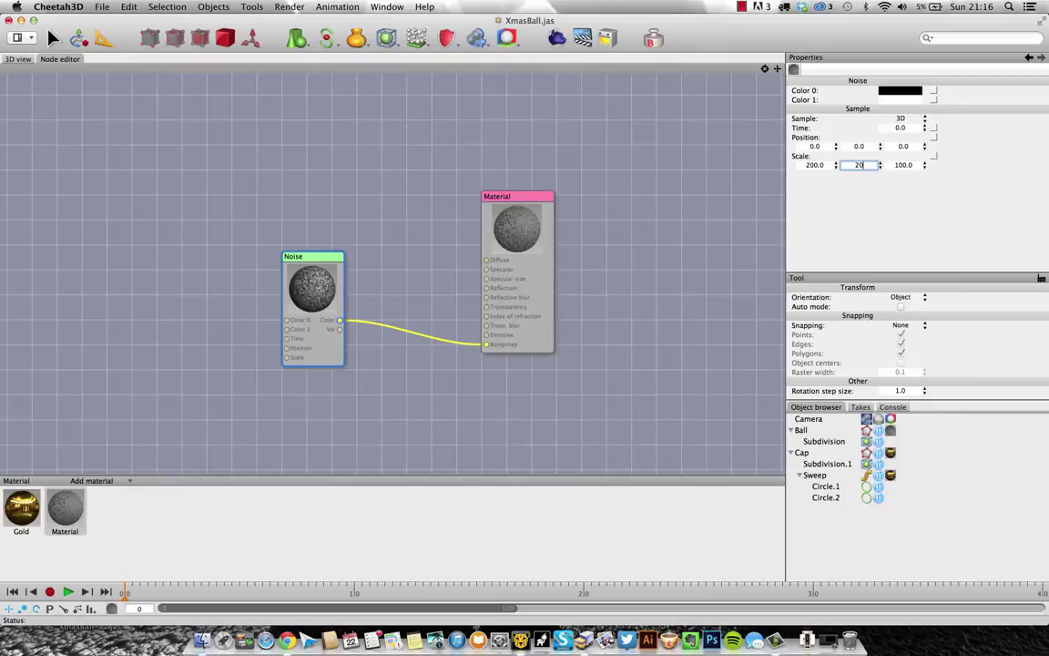
pyautogui.write('0')
pyautogui.press('Tab')
pyautogui.write('200')
pyautogui.press('Tab')
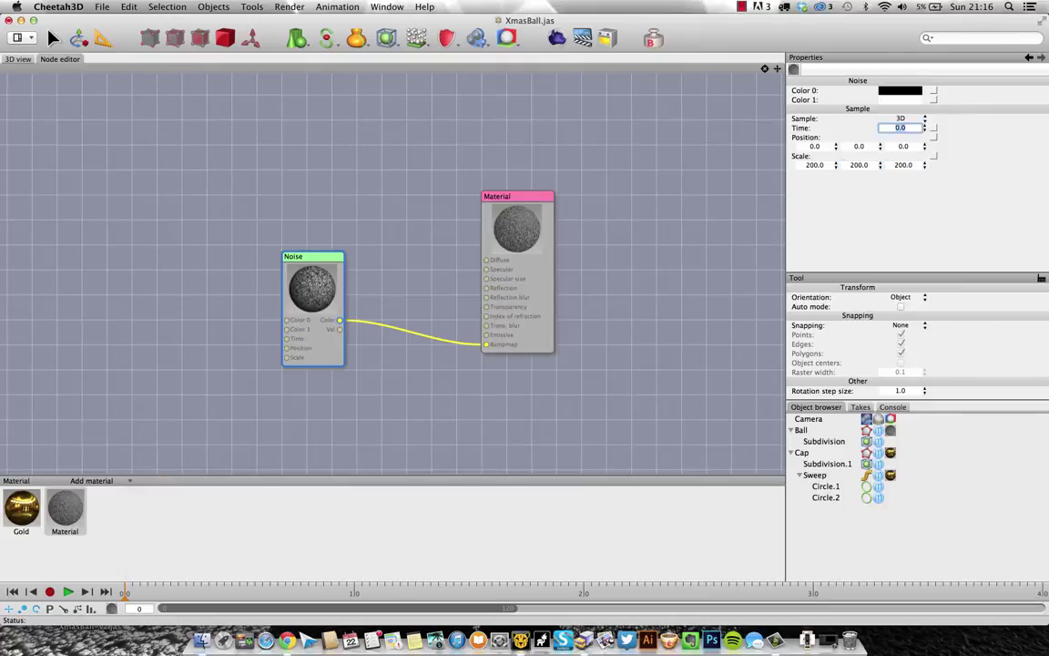
# Render the bauble at Noise scale 200, then close the Render Manager.
pyautogui.click(506, 38)
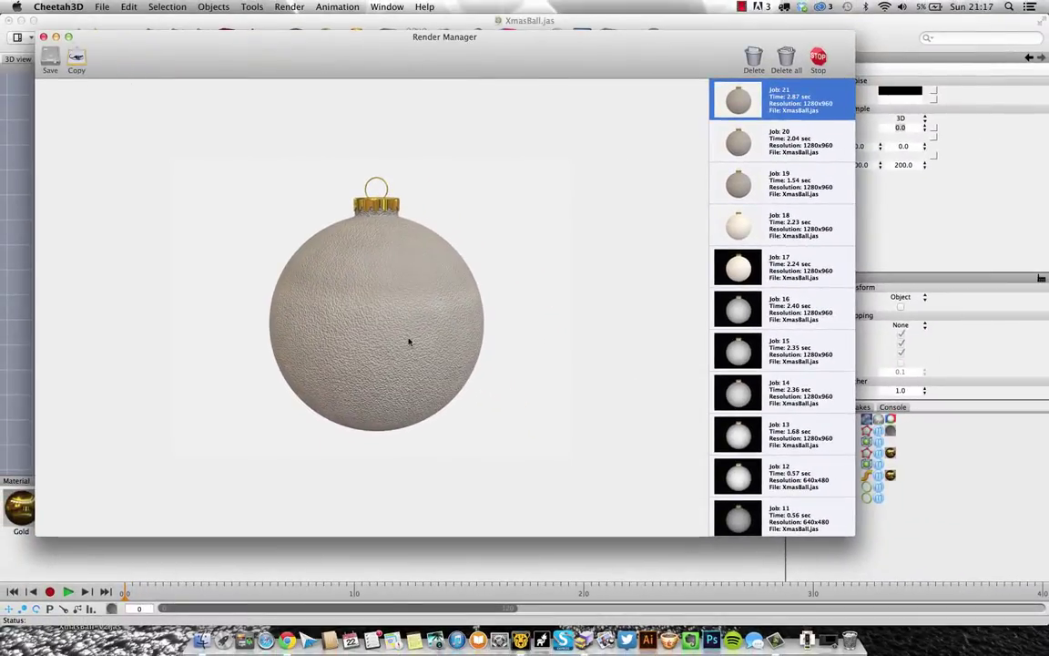
pyautogui.click(42, 36)
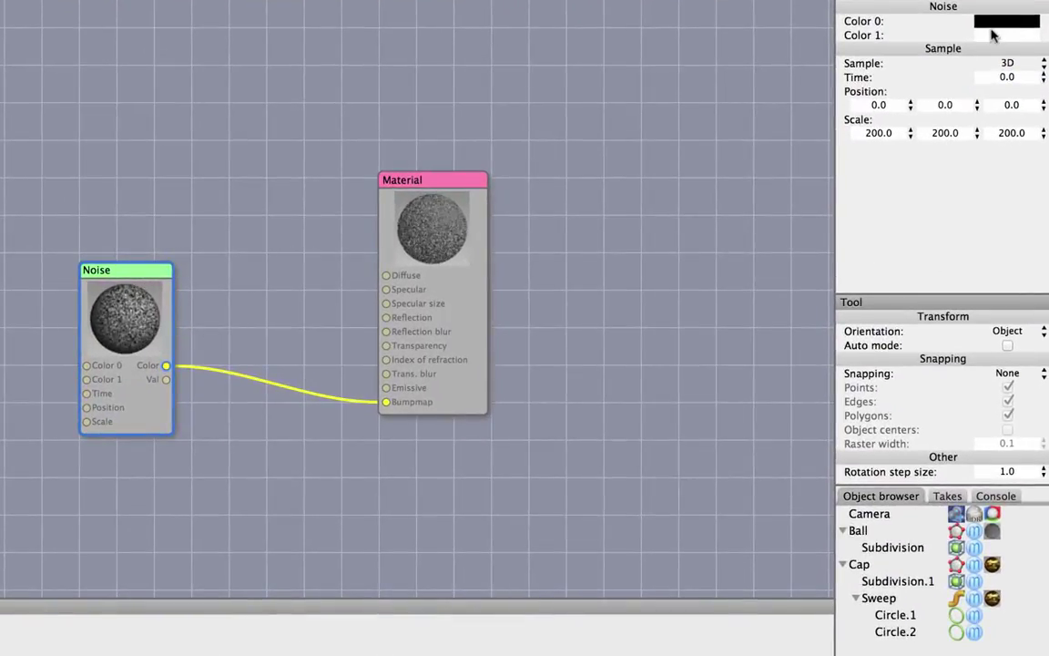
# Lighten the Noise Color 0 from black to grey and render the bauble.
pyautogui.click(992, 27)
pyautogui.click(175, 436)
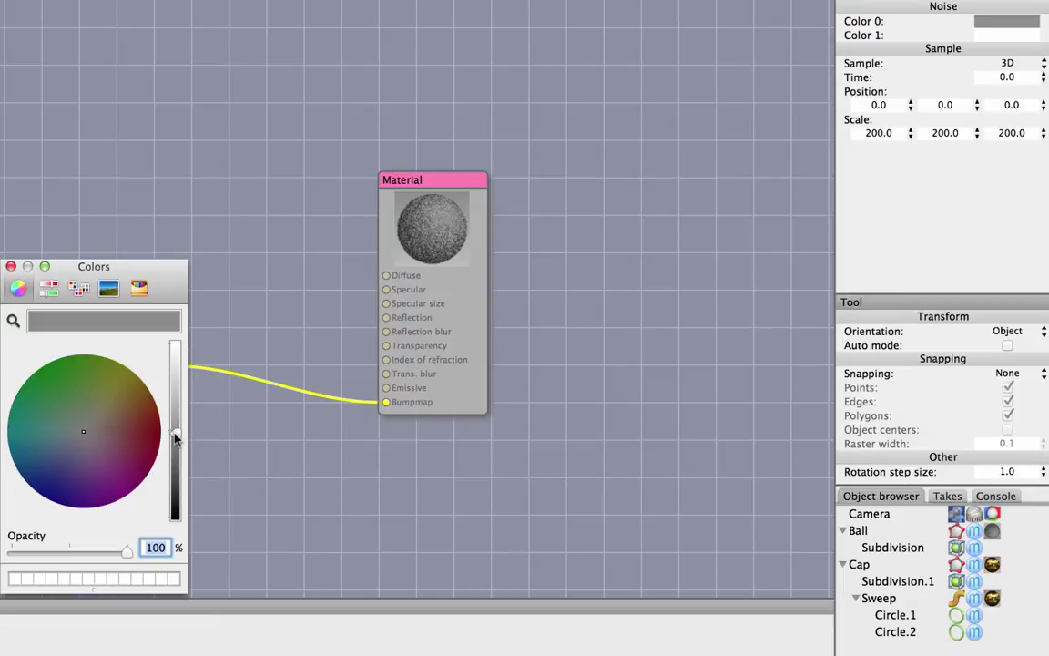
pyautogui.click(11, 266)
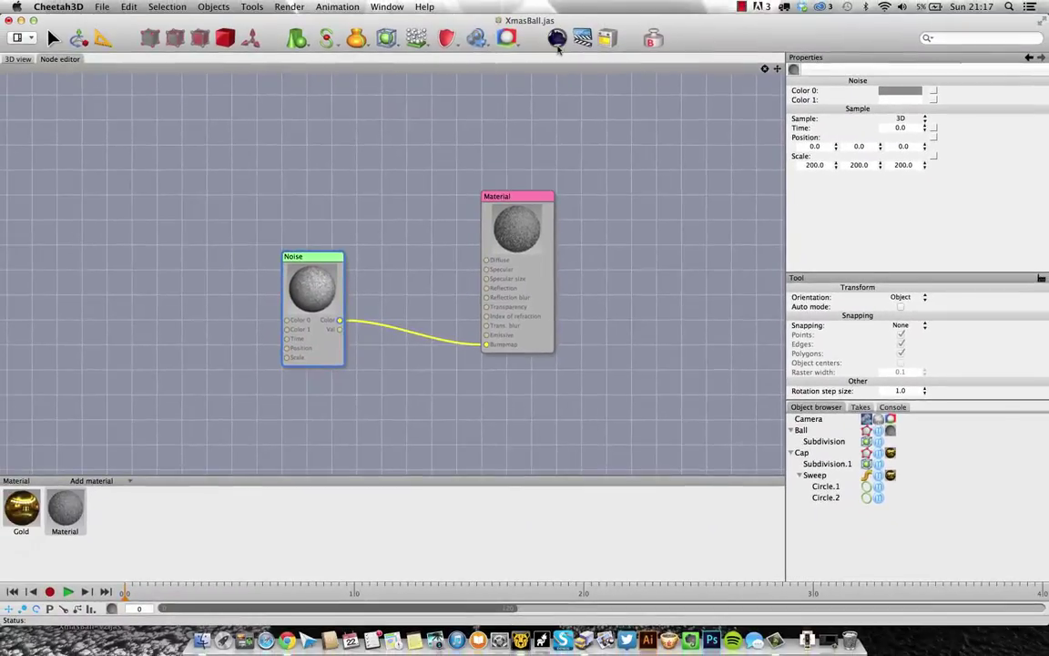
pyautogui.click(557, 42)
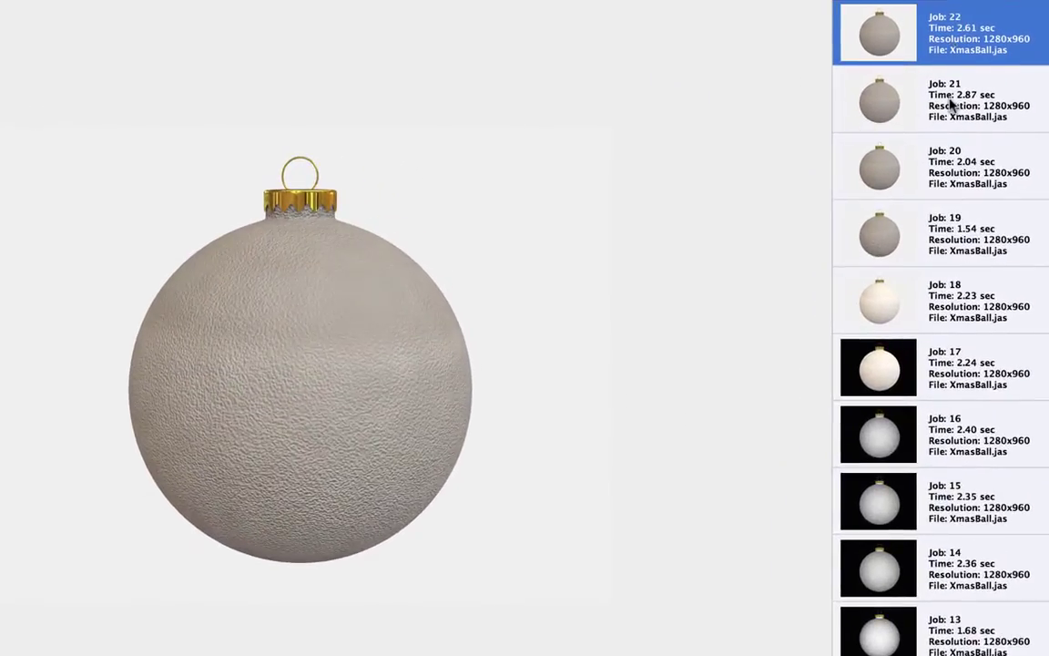
# Compare the new render (Job 22) against the previous Job 21.
pyautogui.click(950, 91)
pyautogui.click(948, 62)
pyautogui.click(950, 84)
pyautogui.click(949, 64)
pyautogui.click(856, 92)
pyautogui.click(861, 40)
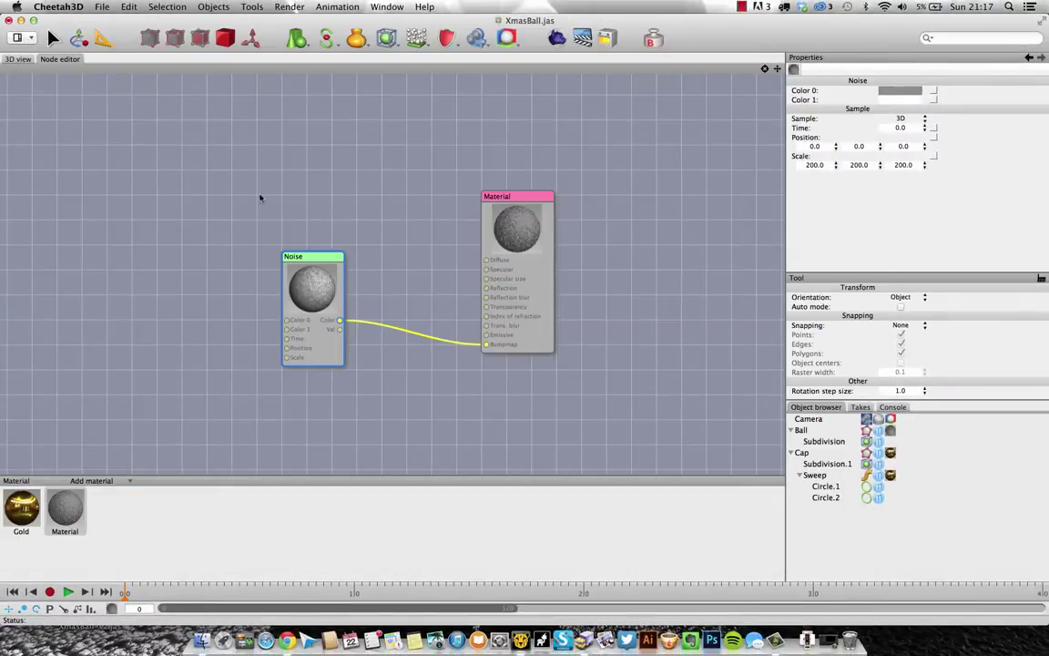
# Add a constant Color node, pick its off-white colour, and connect it to Diffuse.
pyautogui.rightClick(290, 160)
pyautogui.moveTo(323, 166)
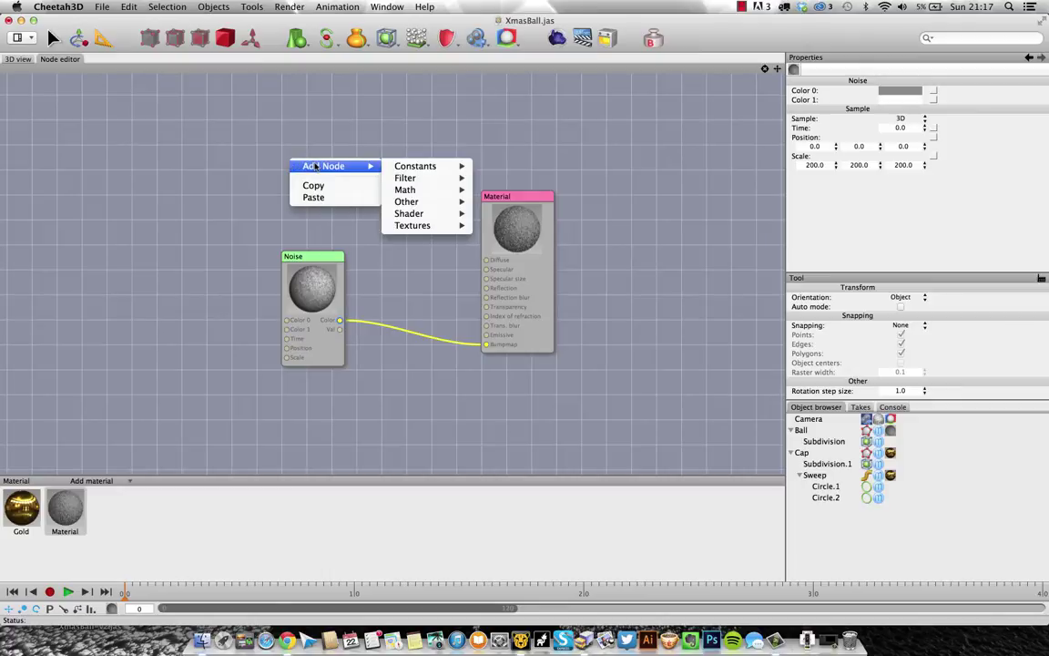
pyautogui.click(498, 168)
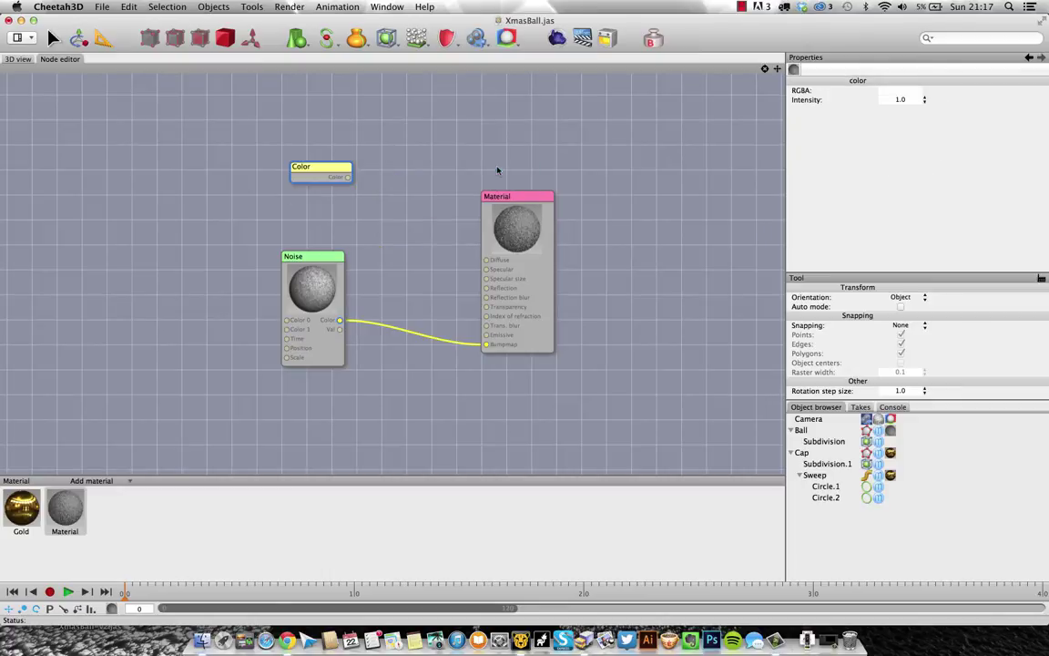
pyautogui.click(884, 91)
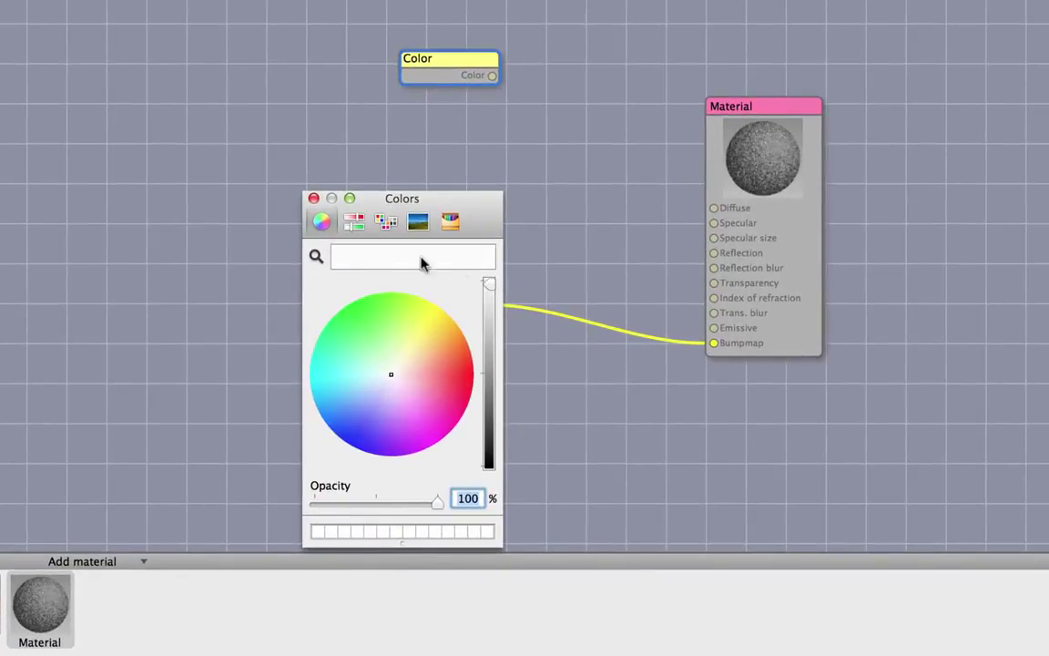
pyautogui.click(314, 197)
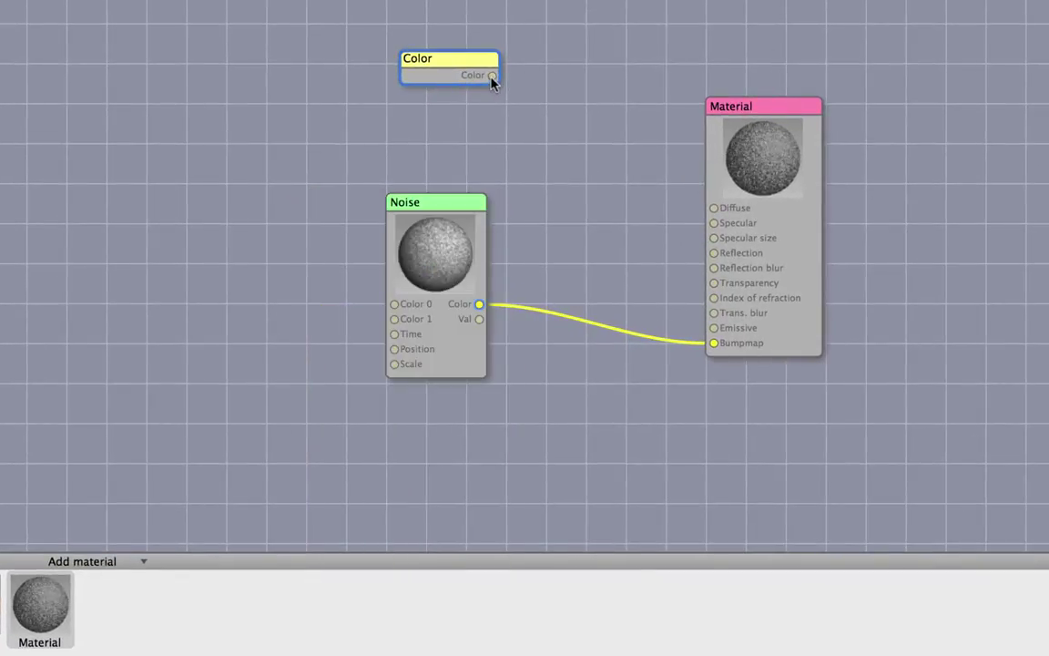
pyautogui.moveTo(492, 77); pyautogui.dragTo(714, 209)
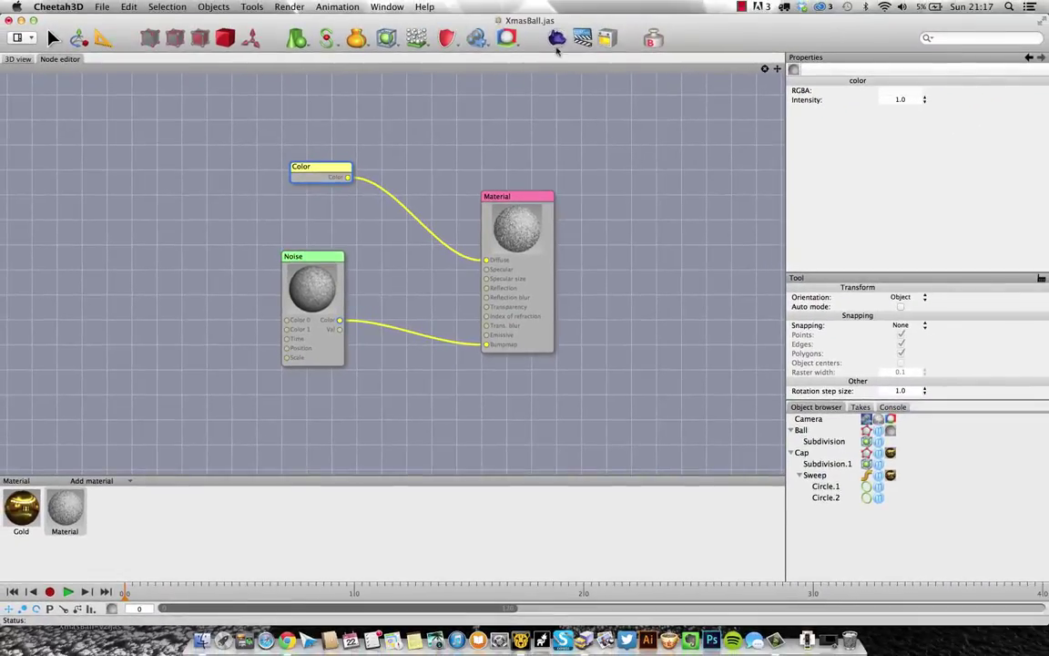
# Render the off-white bumpy bauble as Job 23, then select the Camera's HDRI tag.
pyautogui.click(556, 41)
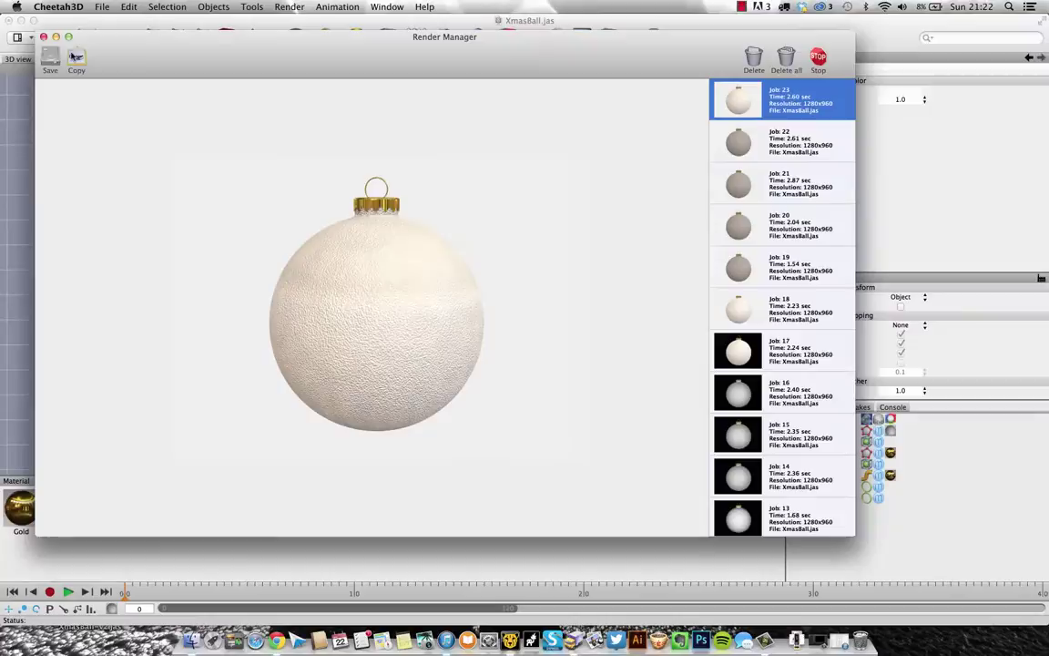
pyautogui.click(43, 37)
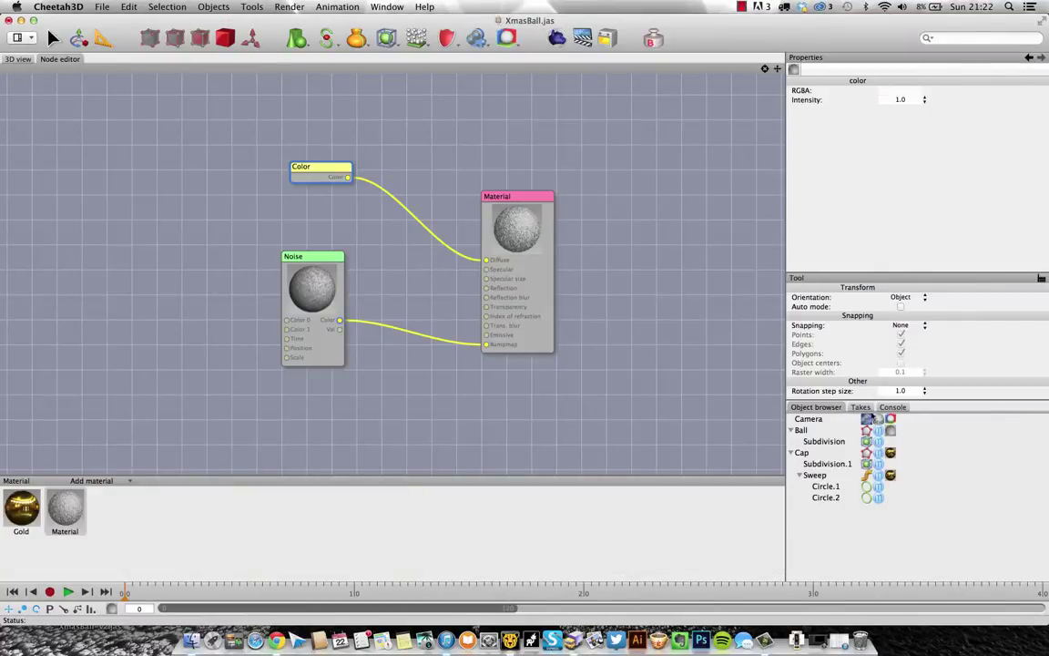
pyautogui.click(868, 418)
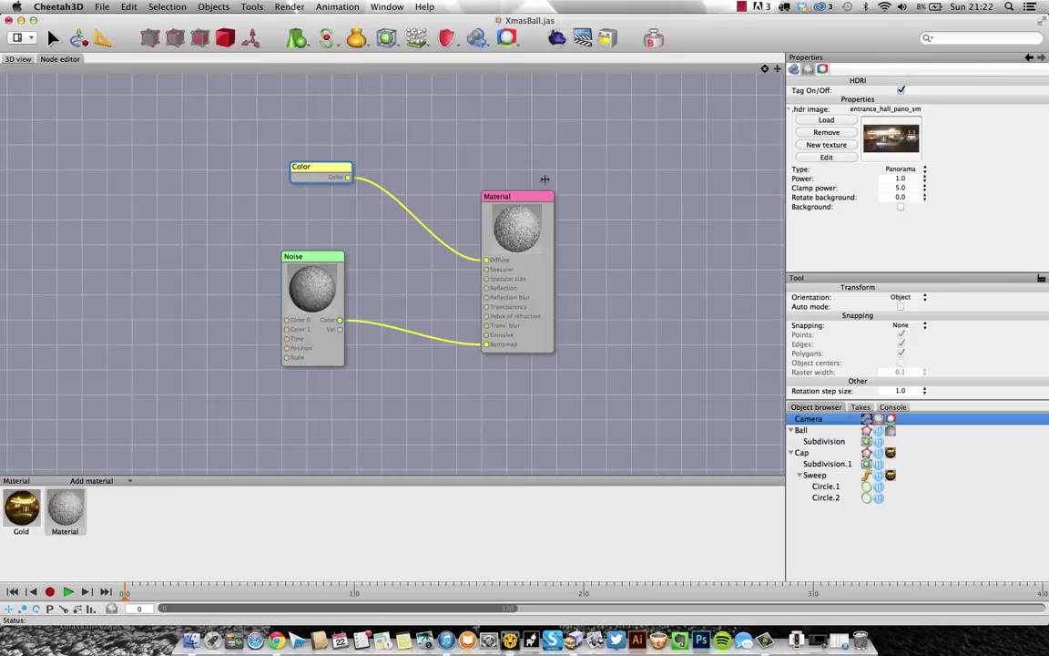
# Nudge the Color node left and shift the Material node up and left.
pyautogui.moveTo(326, 167); pyautogui.dragTo(315, 167)
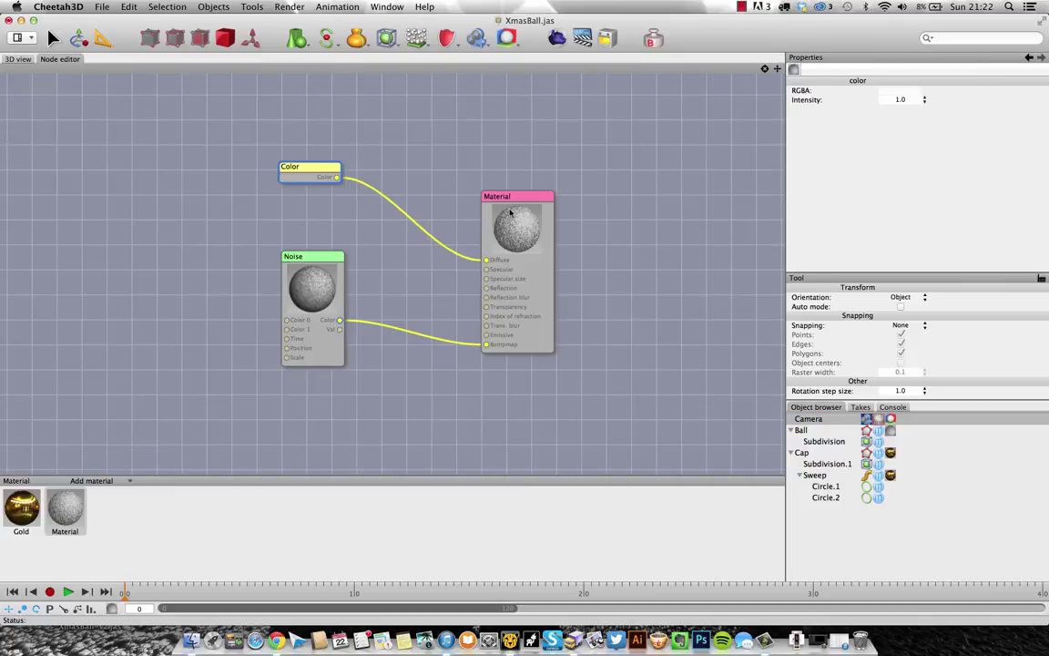
pyautogui.moveTo(515, 202); pyautogui.dragTo(492, 187)
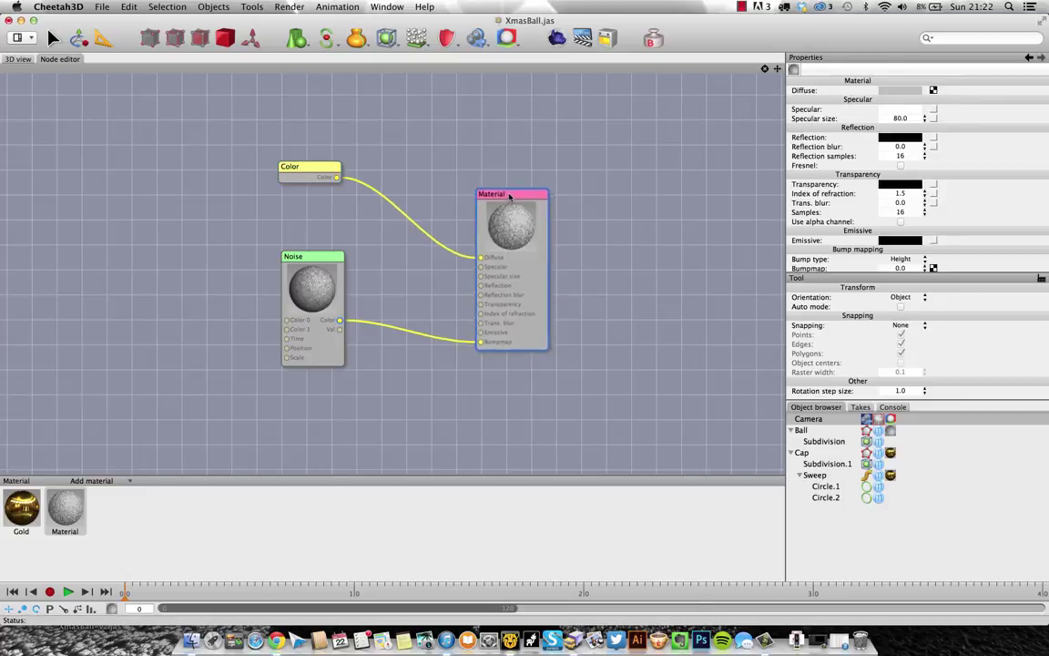